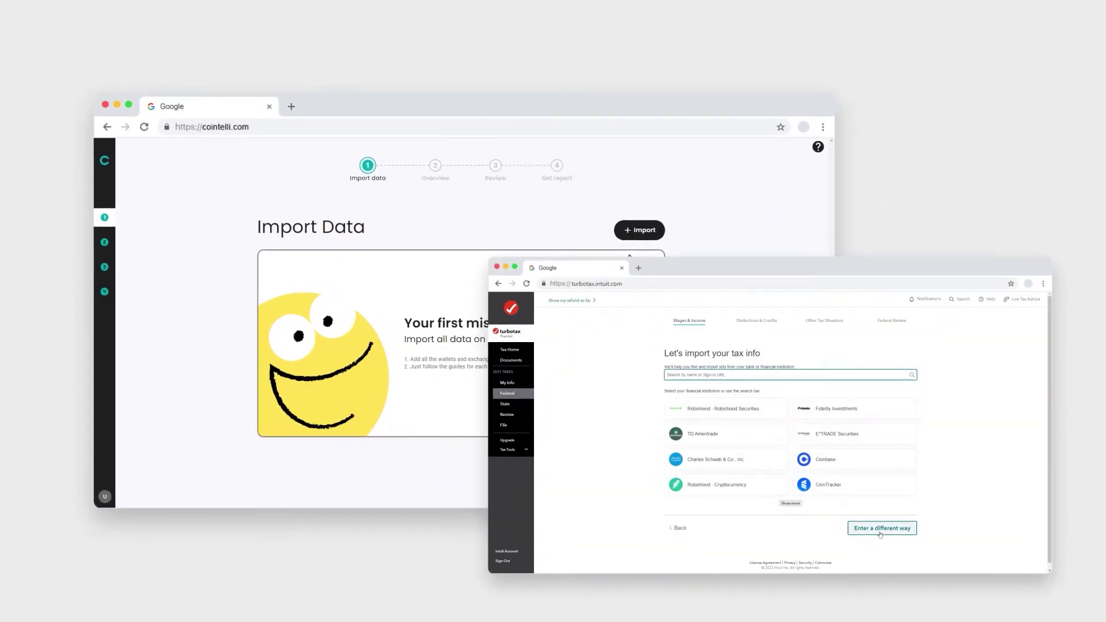
Step: In TurboTax, choose to enter investment tax info a different way
left_click(880, 528)
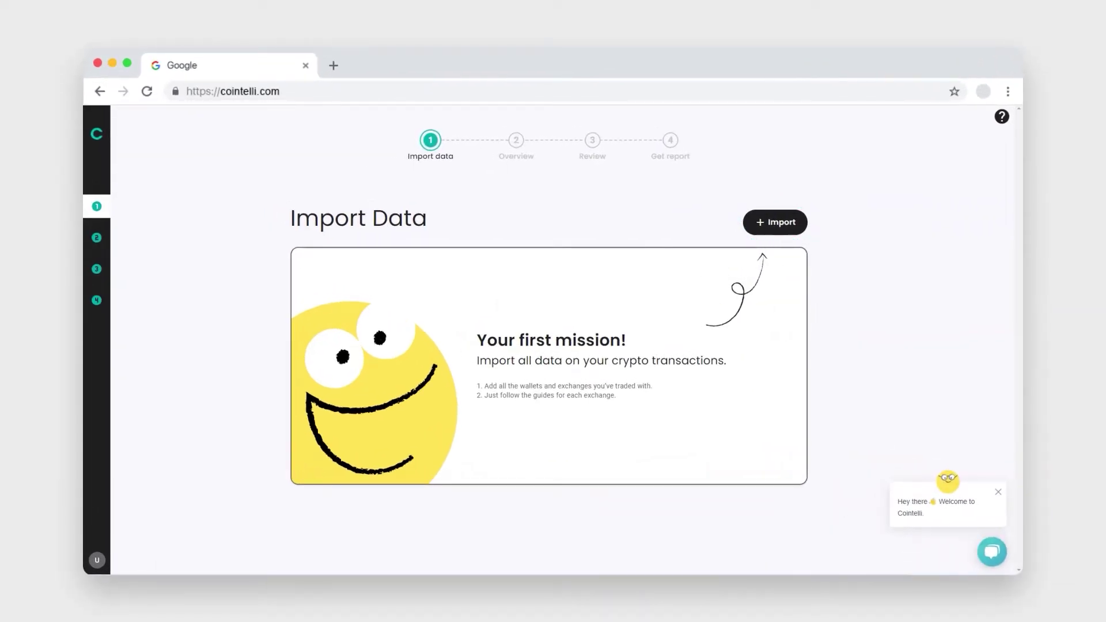
Step: Search the Cointelli exchange list for 'ne' and pick Nexo
left_click(788, 224)
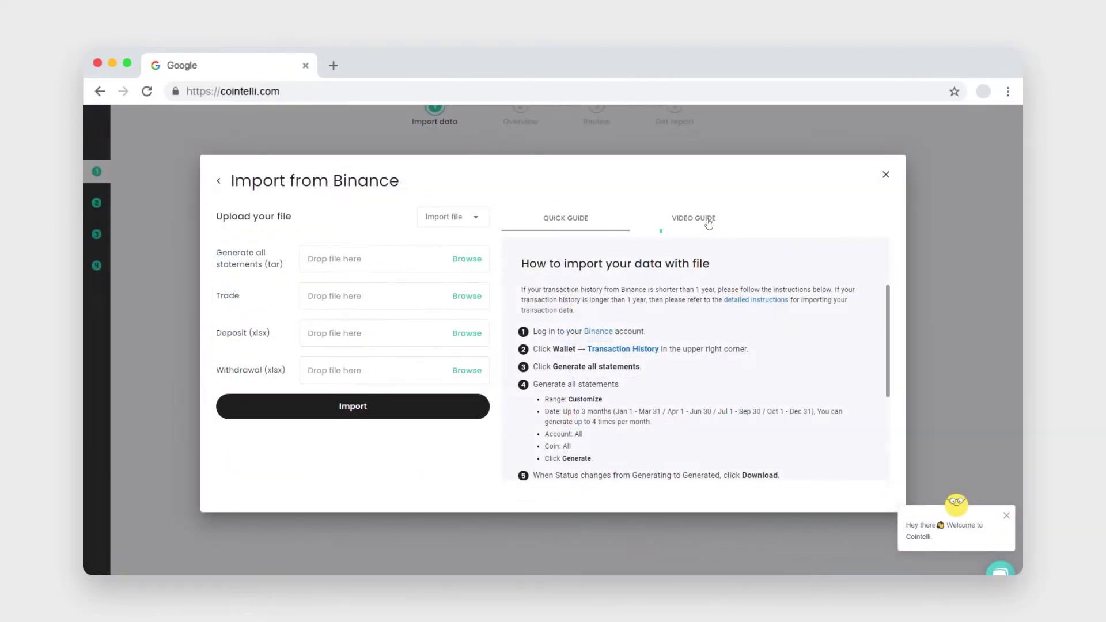
left_click(708, 221)
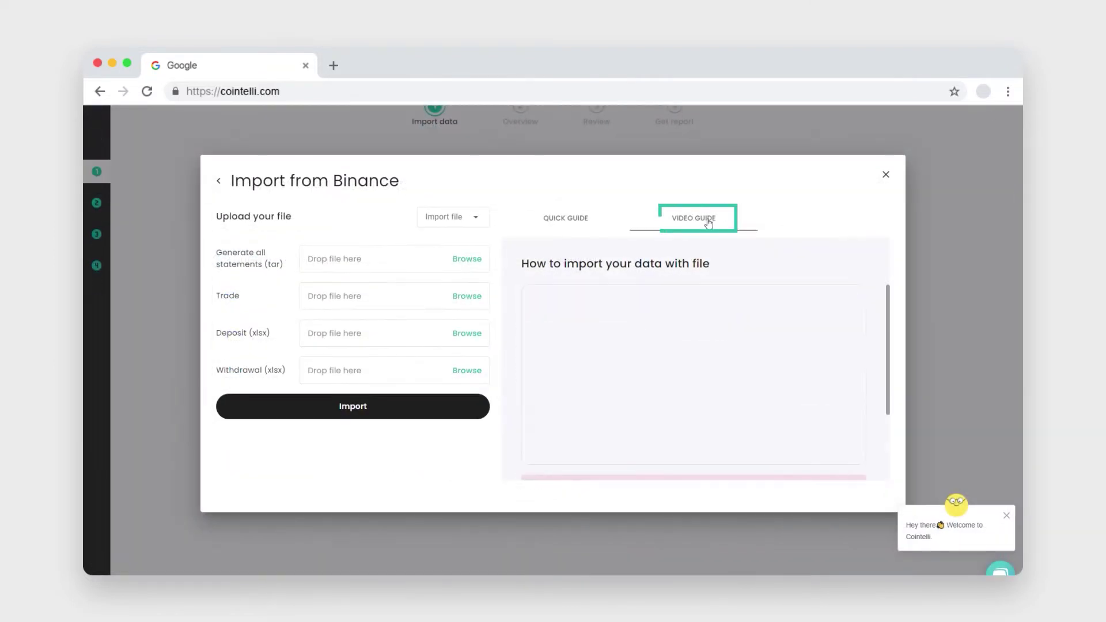
scroll(729, 328, "down", 1)
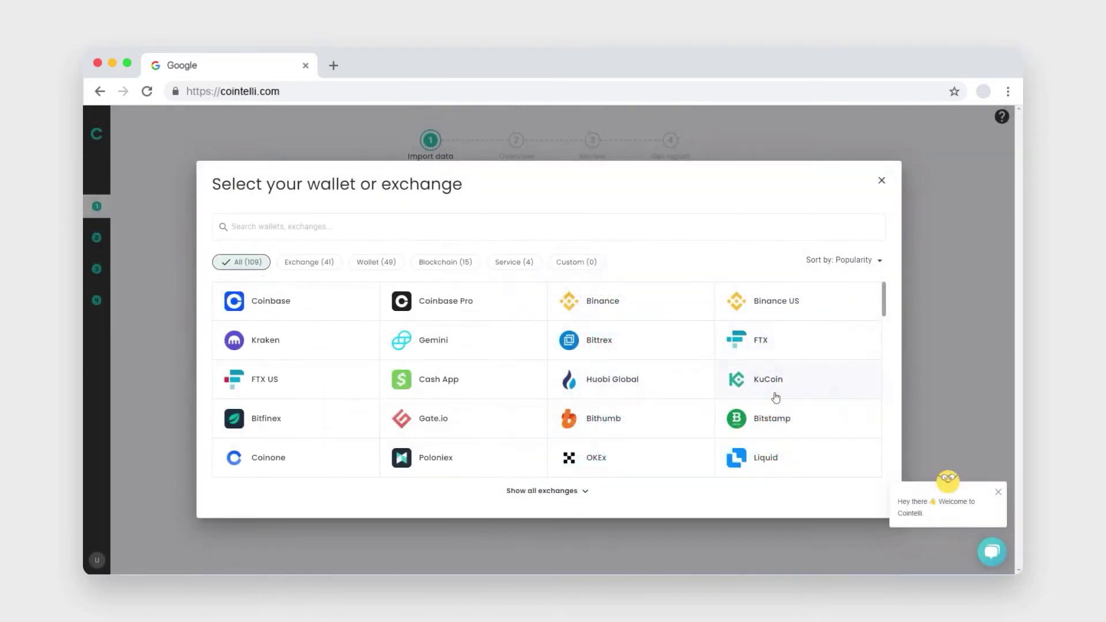
left_click(397, 227)
type("nexo")
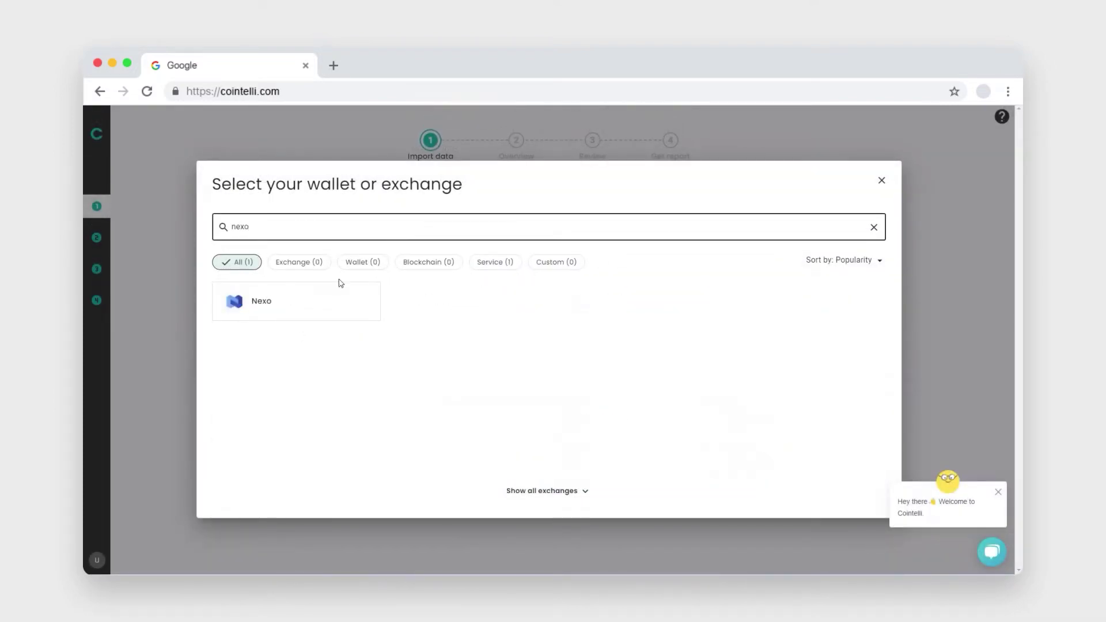
left_click(333, 290)
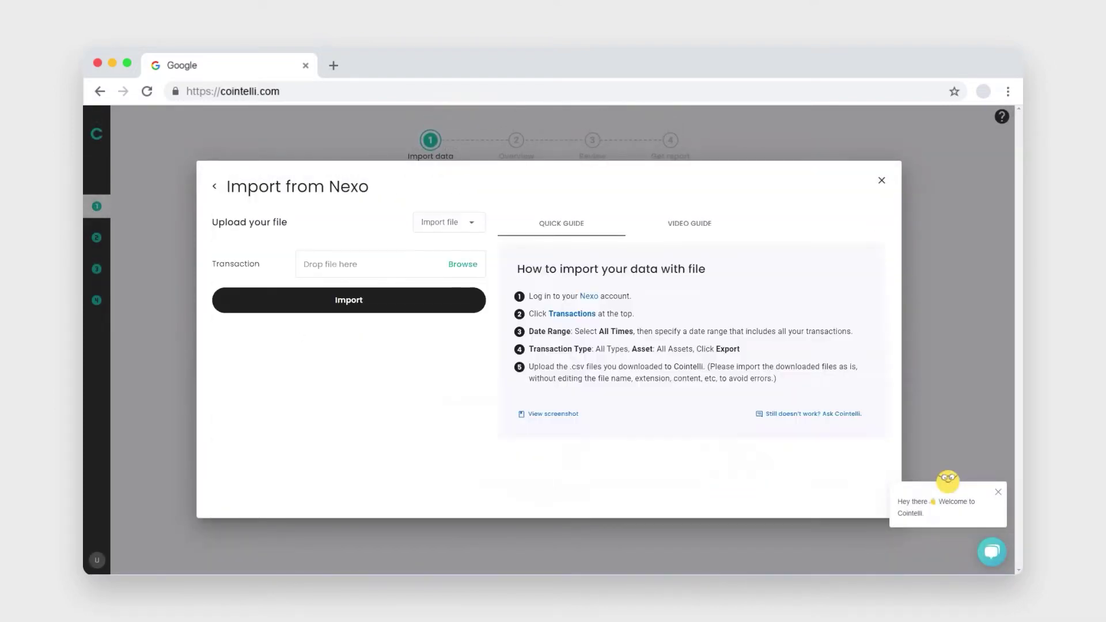
Step: Upload the Nexo transactions CSV, importing 271 transactions dated 7/11/2021–11/25/2021
left_click_drag(699, 271, 412, 275)
left_click(407, 302)
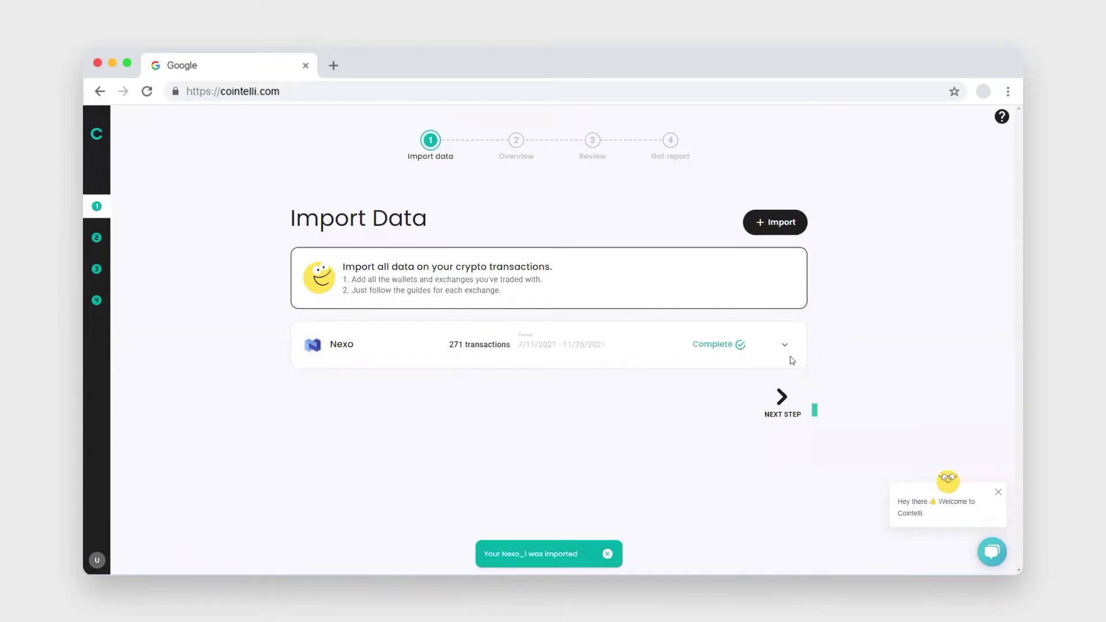
left_click(783, 398)
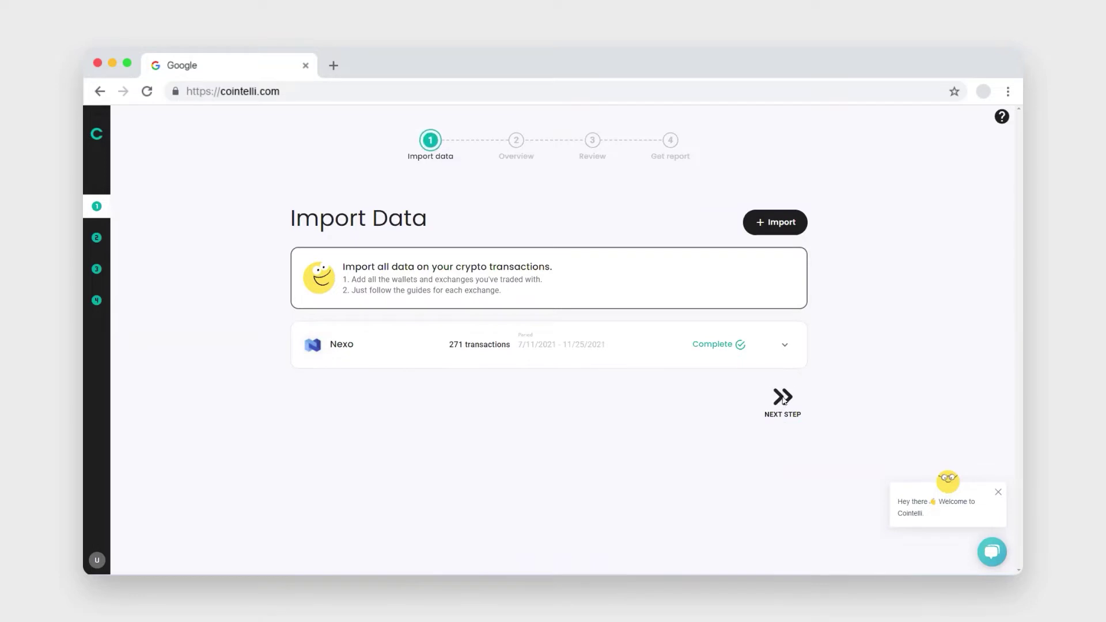
Step: Scroll through the imported Nexo data overview and advance to the Review step
scroll(807, 309, "down", 5)
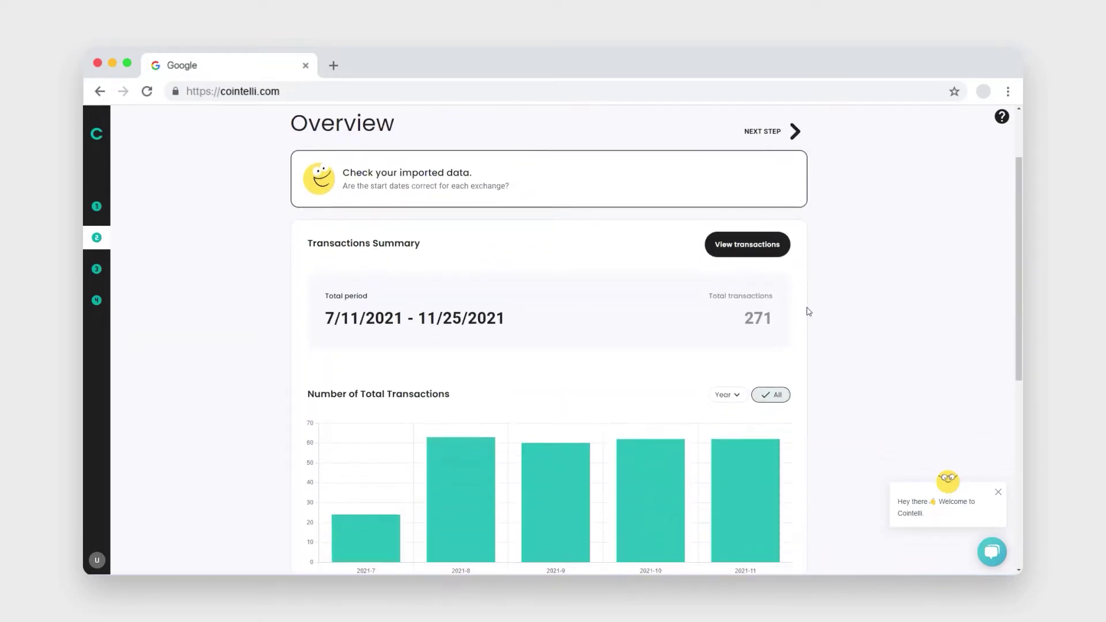
scroll(804, 313, "down", 5)
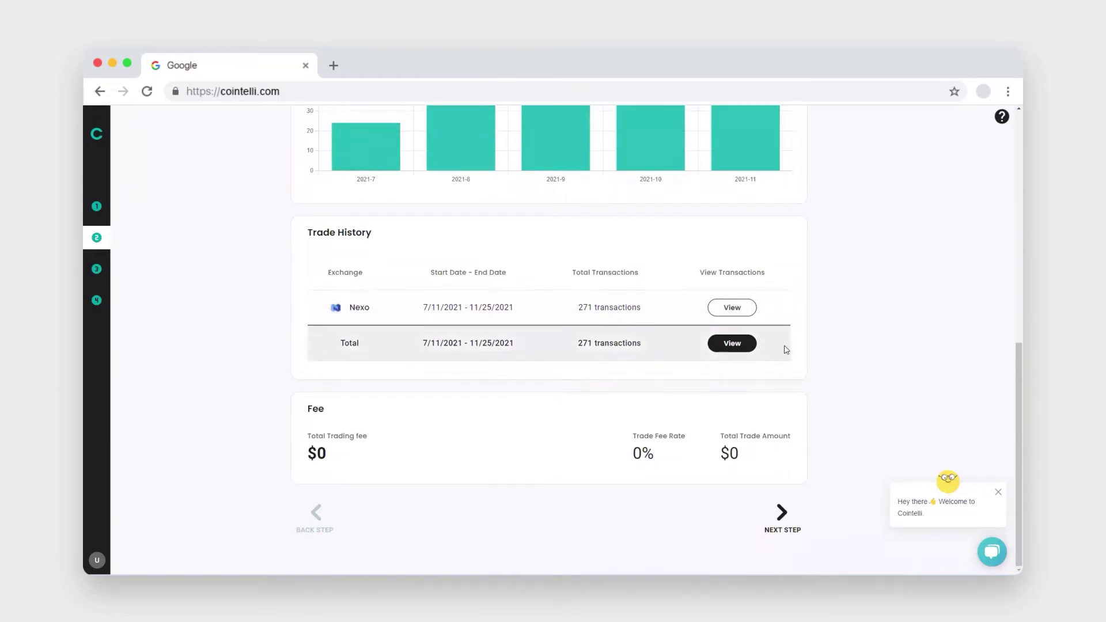
left_click(781, 515)
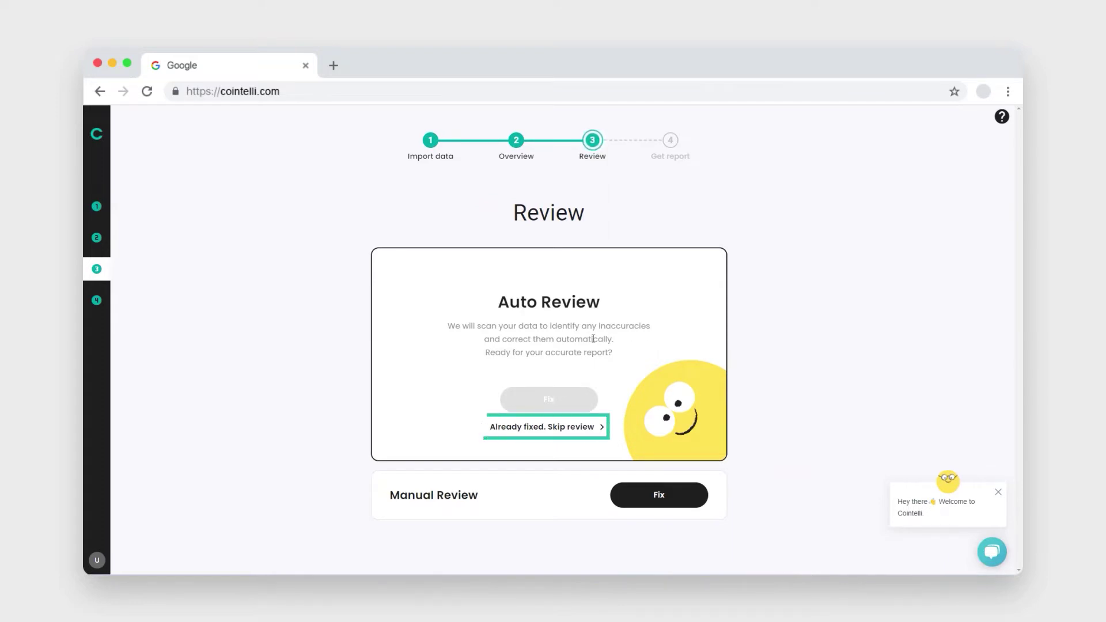
Step: Skip the review and select the 2021 tax report ($0.53 capital gain, $2.46 ordinary income)
left_click(548, 428)
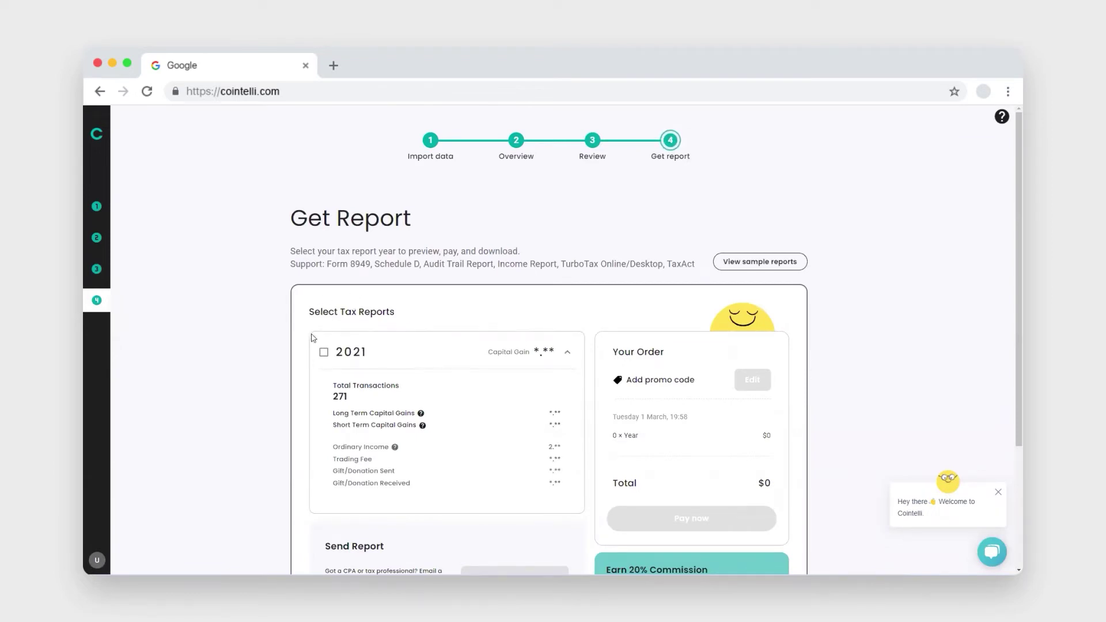
left_click(323, 353)
scroll(524, 380, "down", 2)
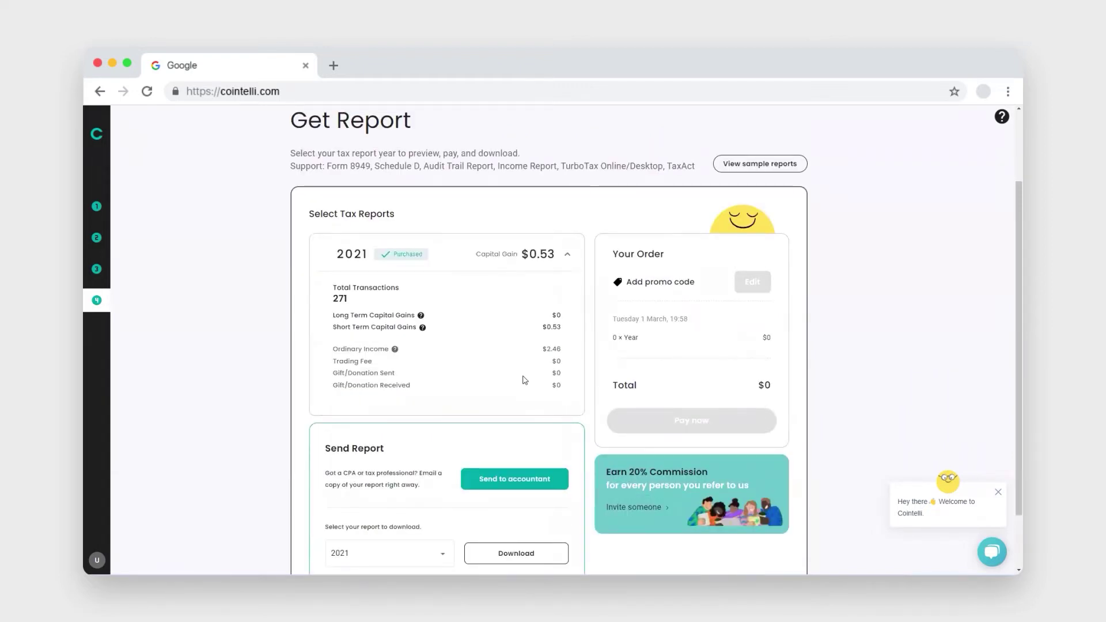
scroll(525, 380, "down", 1)
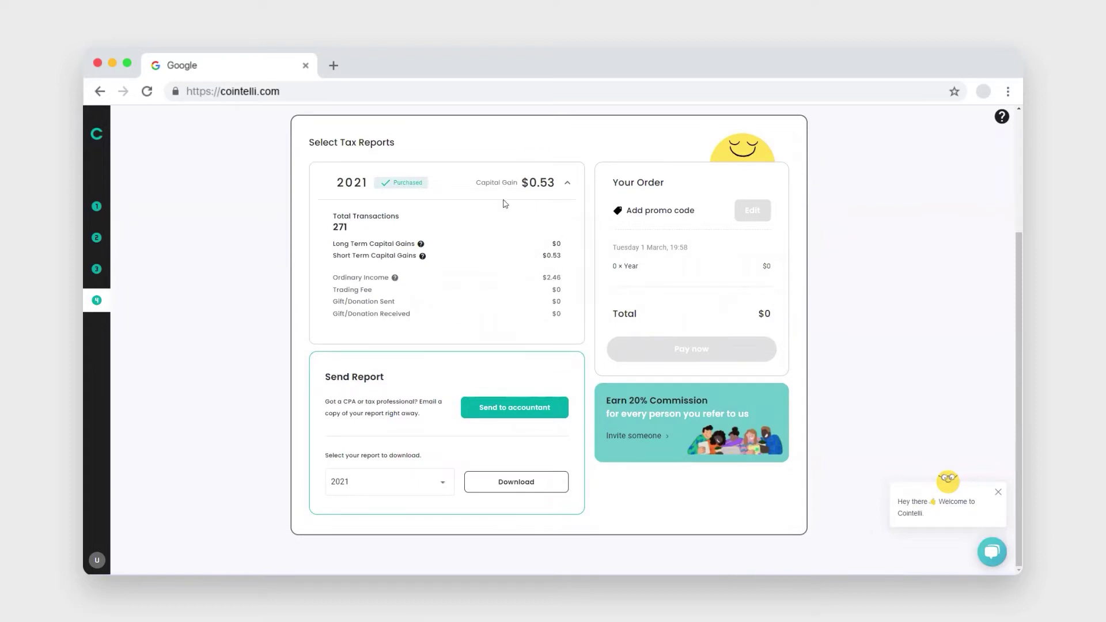
Step: Download the 2021 report in Individual TurboTax Online format; open and dismiss Send to accountant
left_click(518, 485)
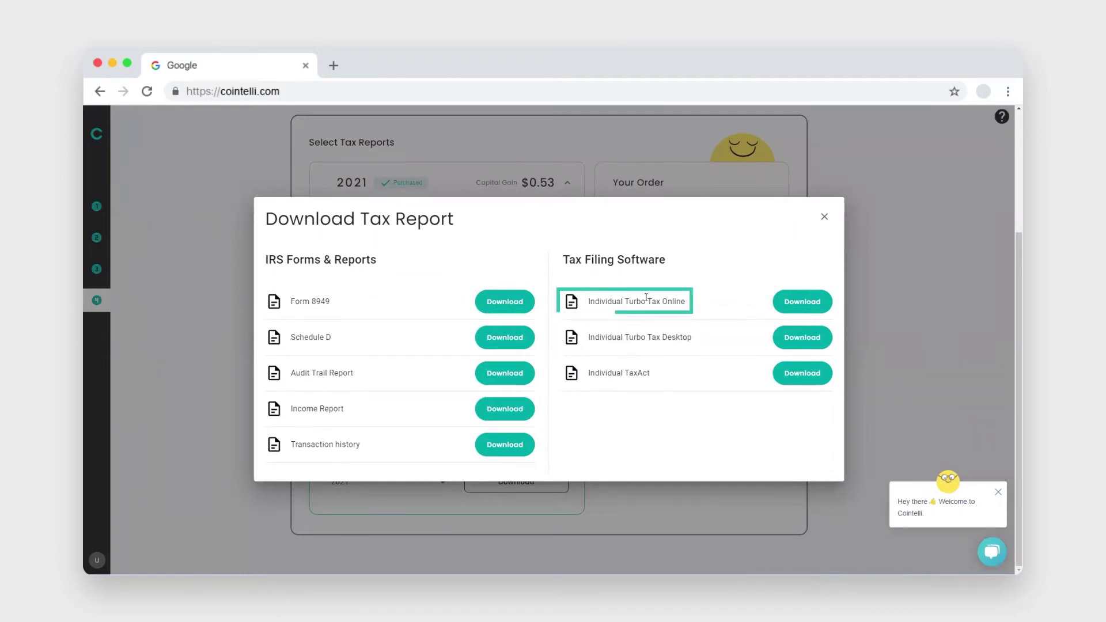
left_click(802, 304)
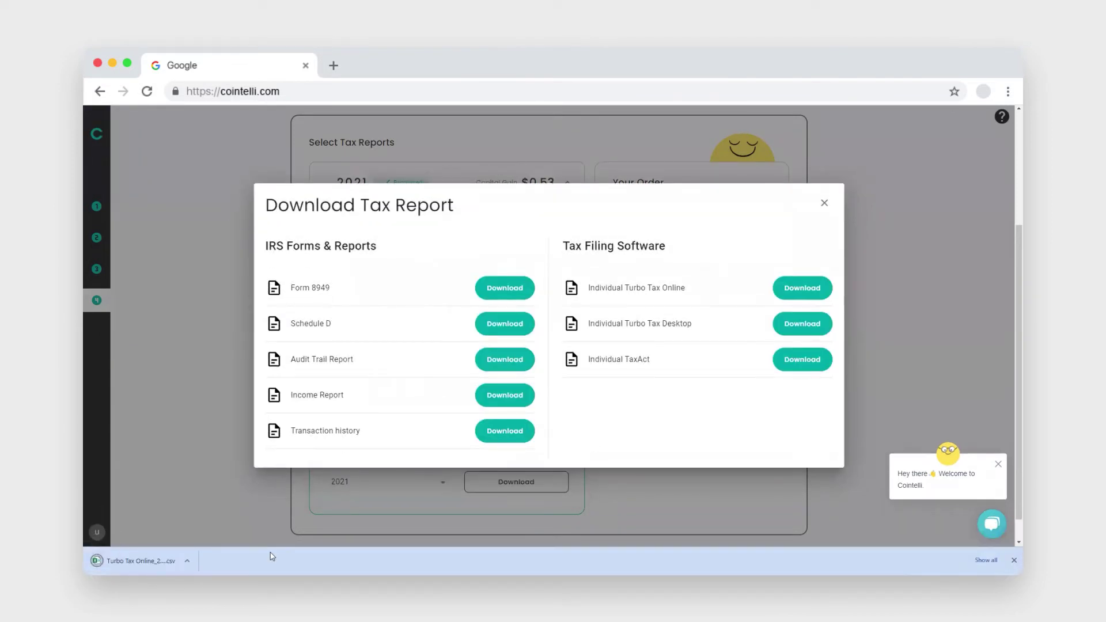
left_click(824, 205)
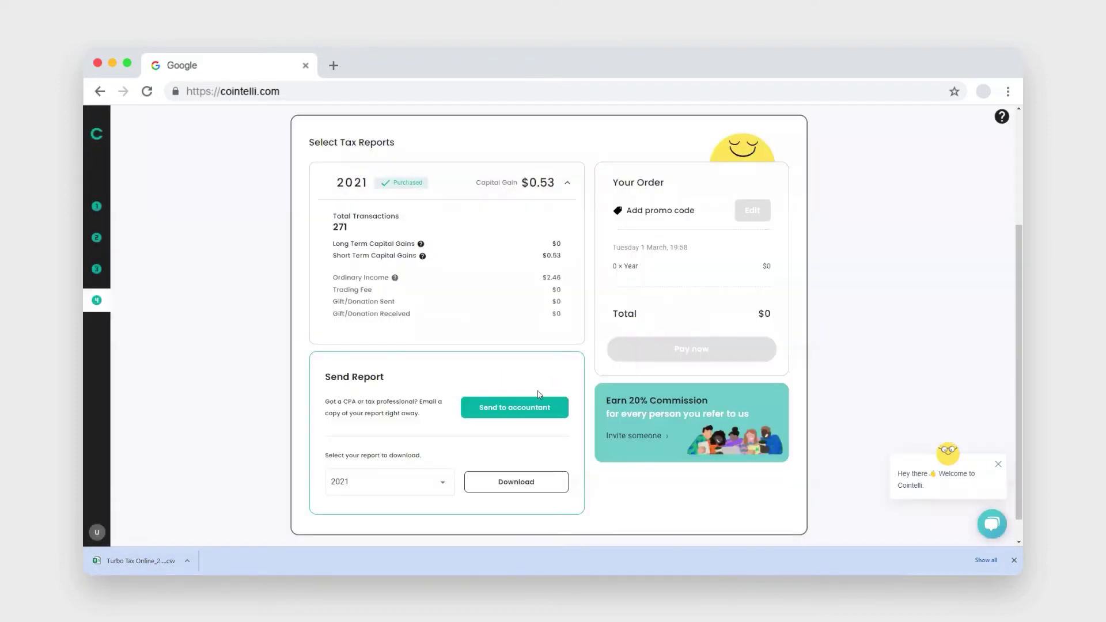
left_click(509, 412)
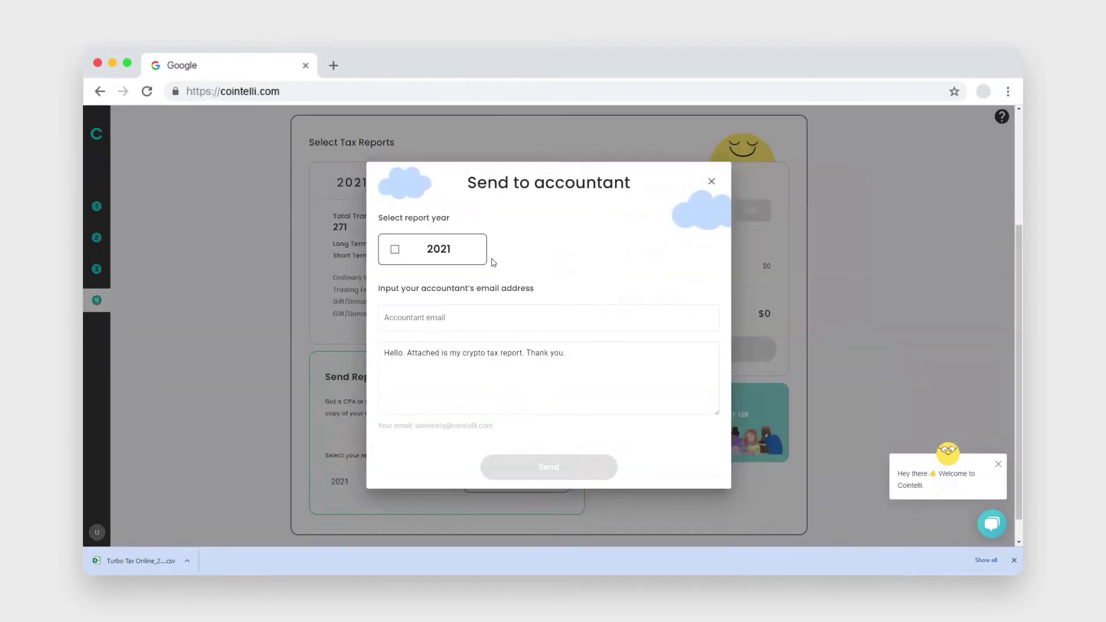
left_click(712, 182)
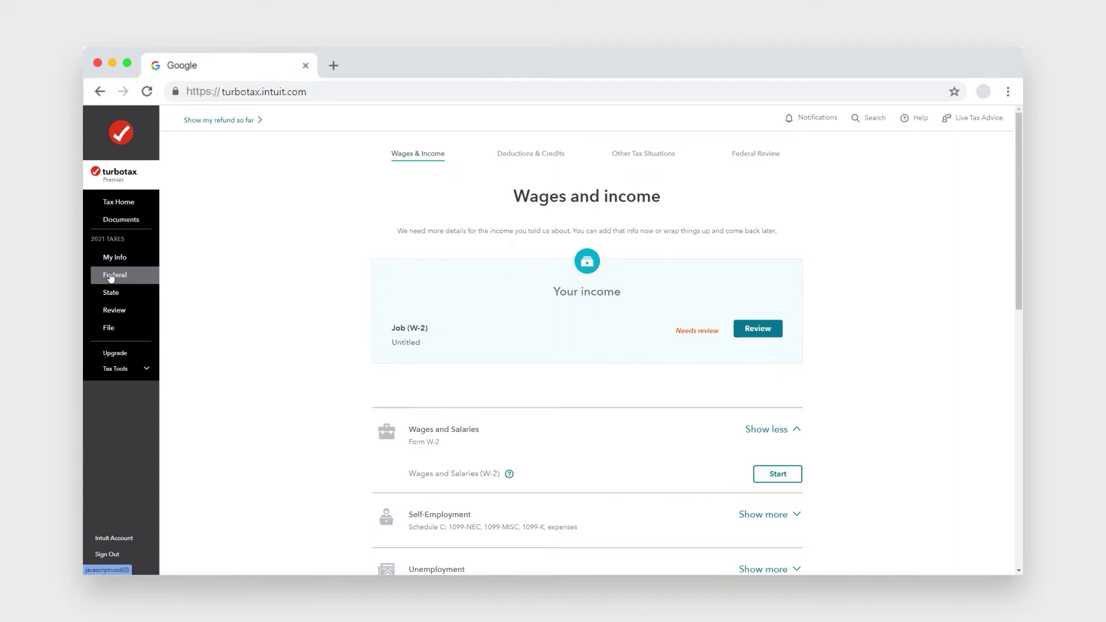
Step: Collapse Wages and Salaries and expand Investments and Savings on TurboTax's Wages and income page
scroll(521, 451, "down", 4)
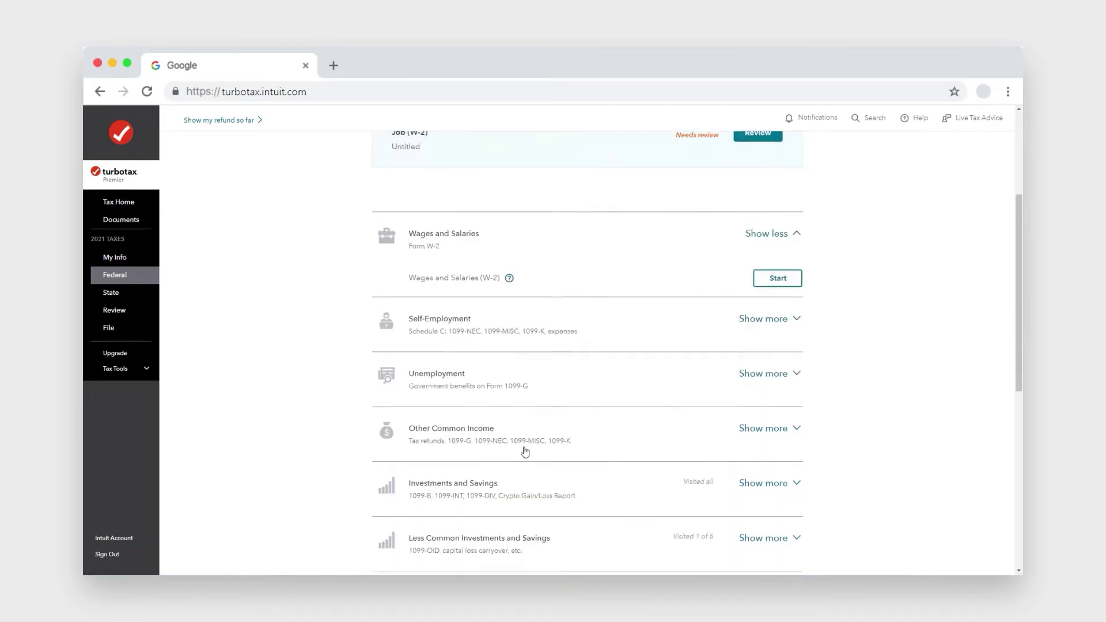
scroll(522, 453, "down", 1)
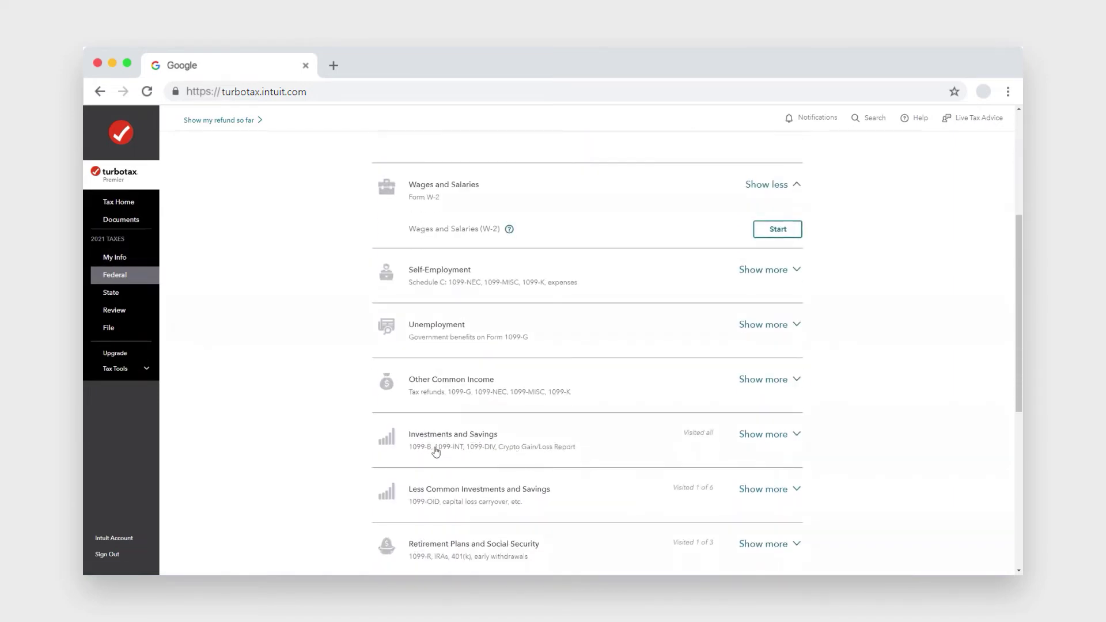
scroll(469, 445, "up", 4)
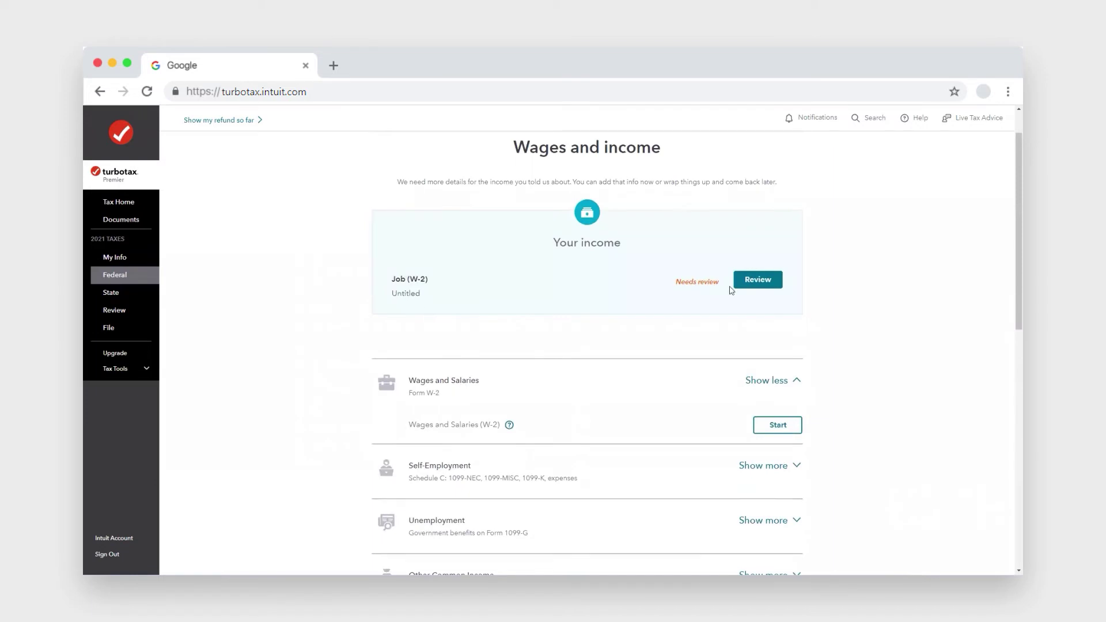
left_click(761, 382)
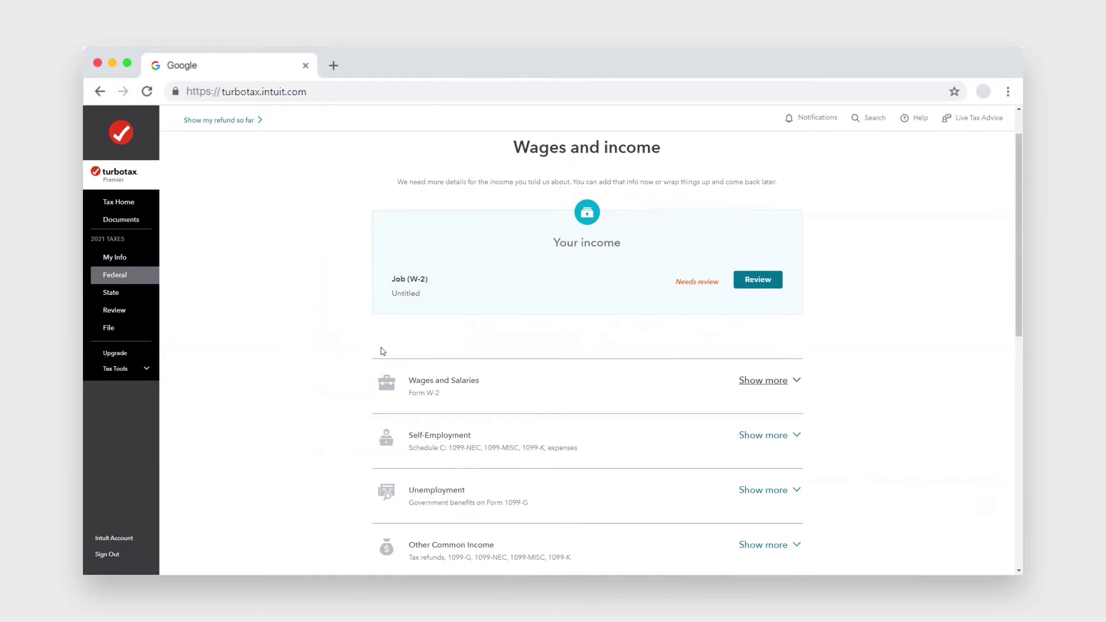
scroll(518, 414, "down", 3)
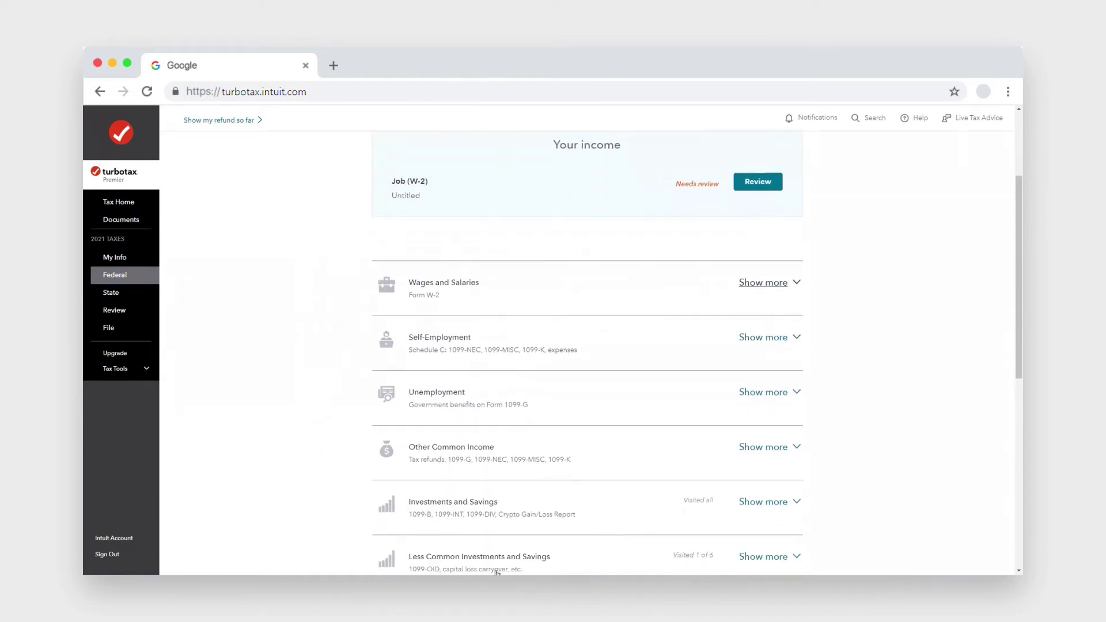
scroll(576, 422, "down", 2)
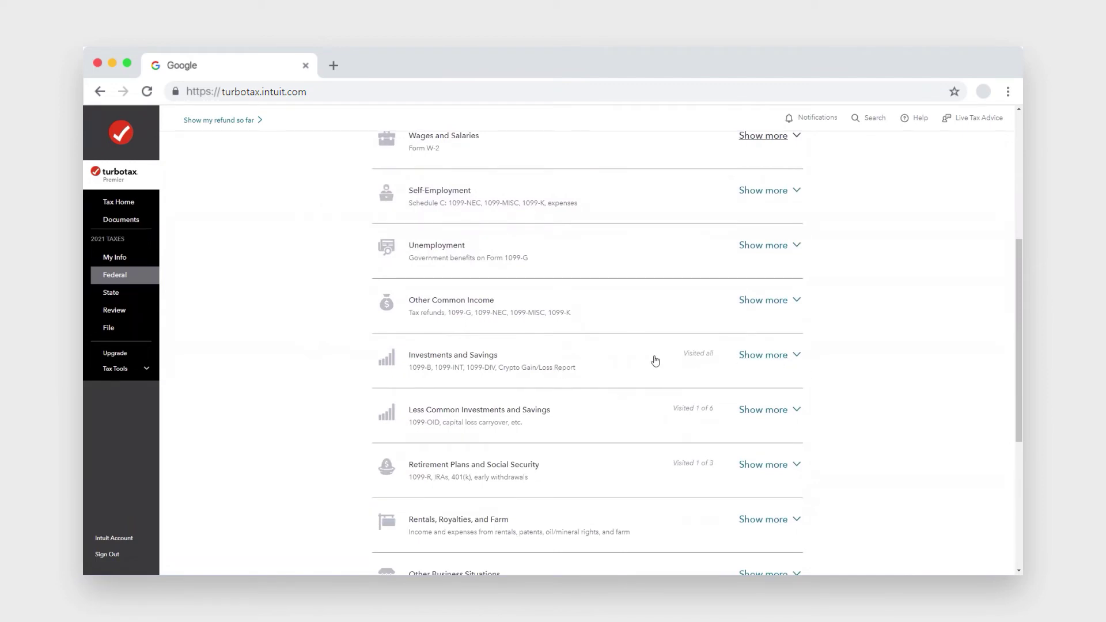
left_click(505, 364)
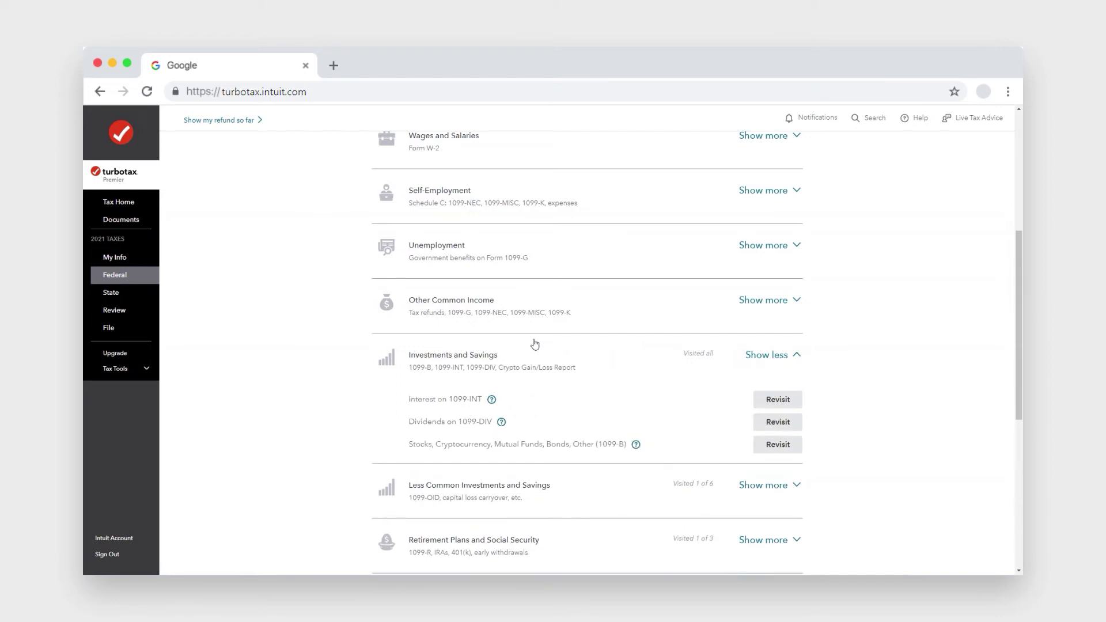
scroll(538, 343, "down", 1)
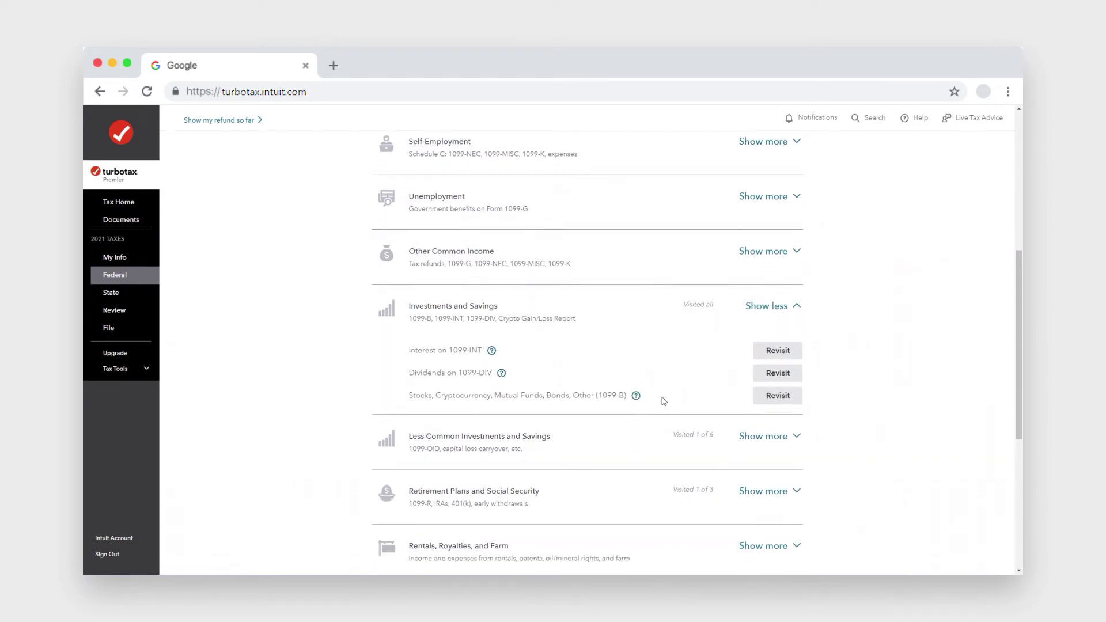
Step: Revisit the Stocks, Cryptocurrency (1099-B) entry, choosing a different entry method and Cryptocurrency type
left_click(778, 396)
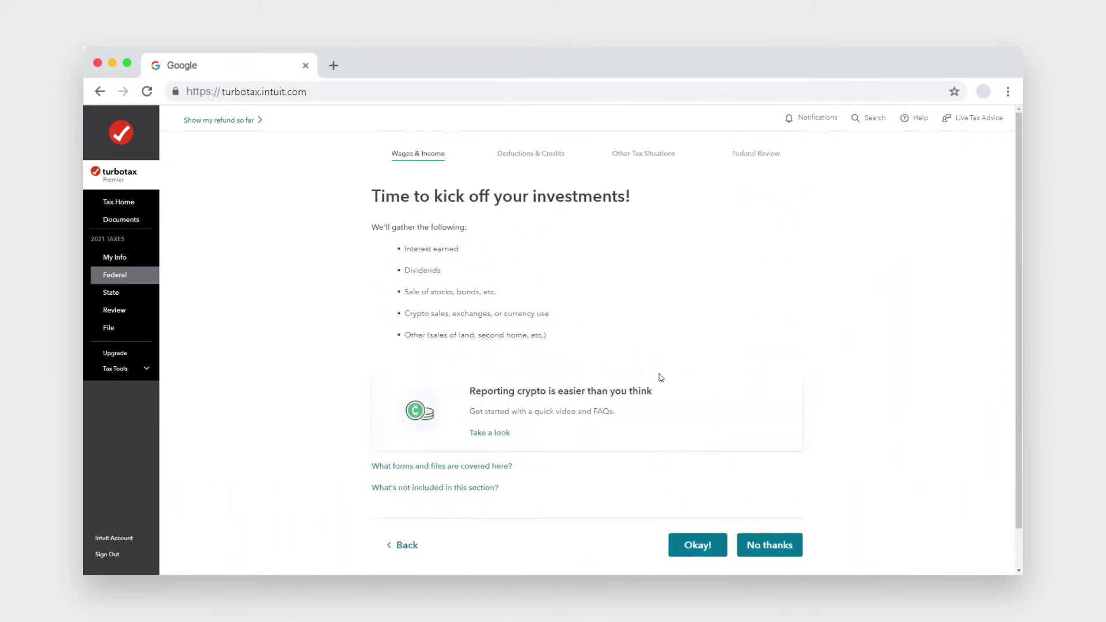
scroll(639, 414, "down", 2)
left_click(687, 503)
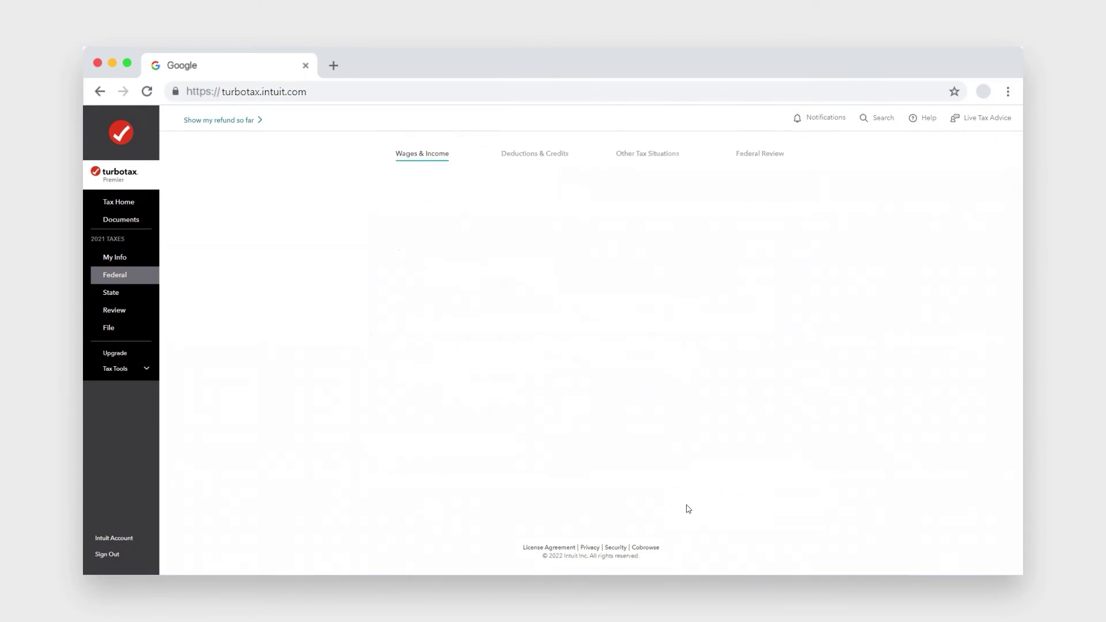
left_click(778, 468)
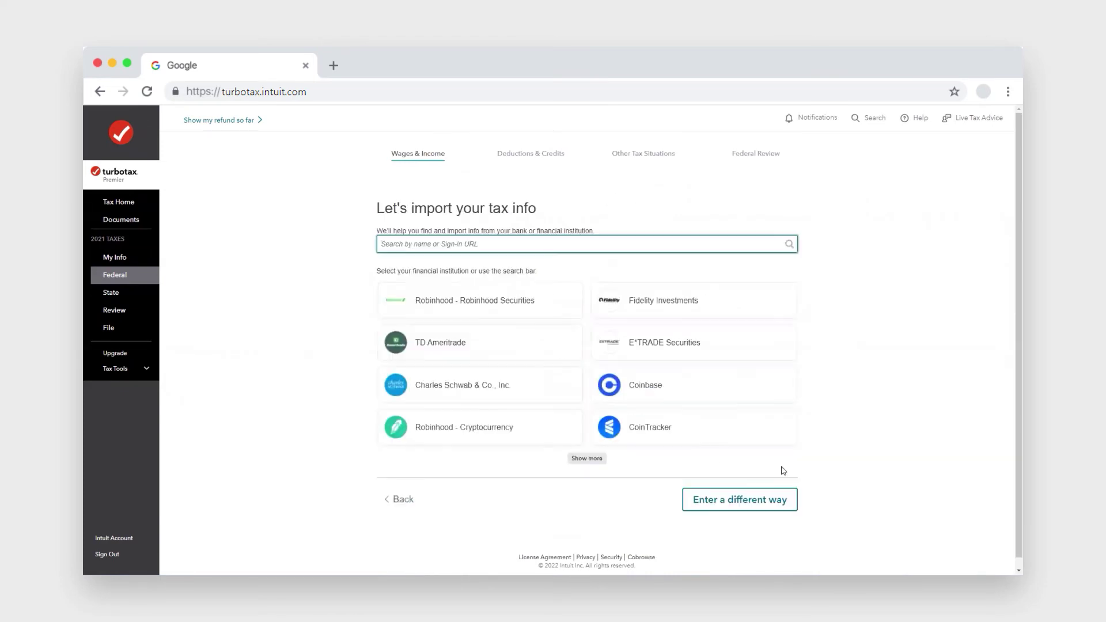
left_click(740, 502)
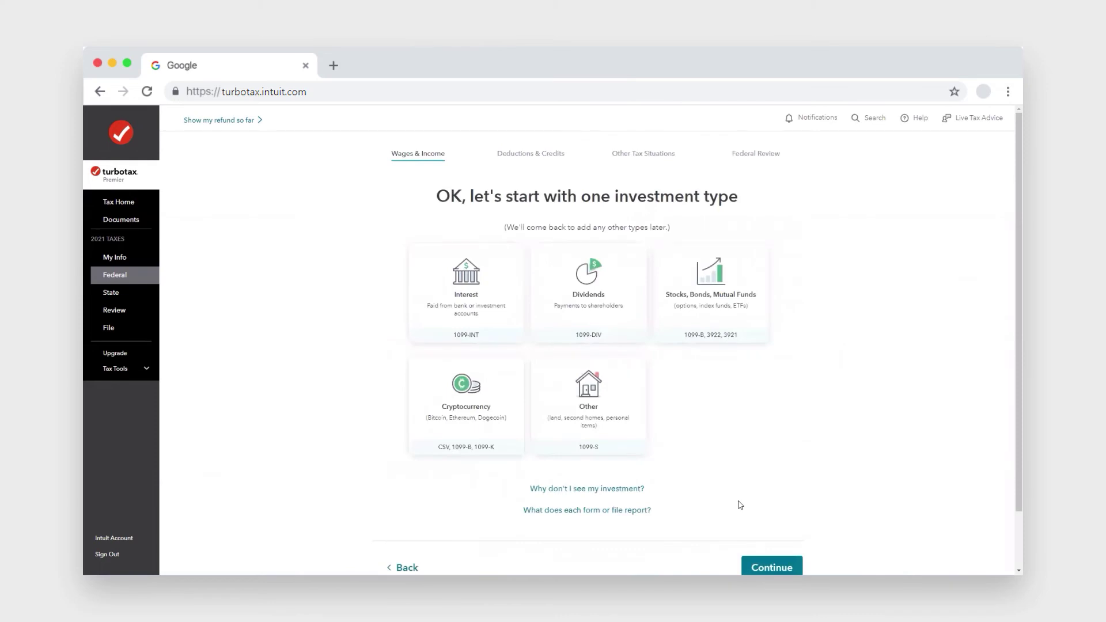
left_click(458, 414)
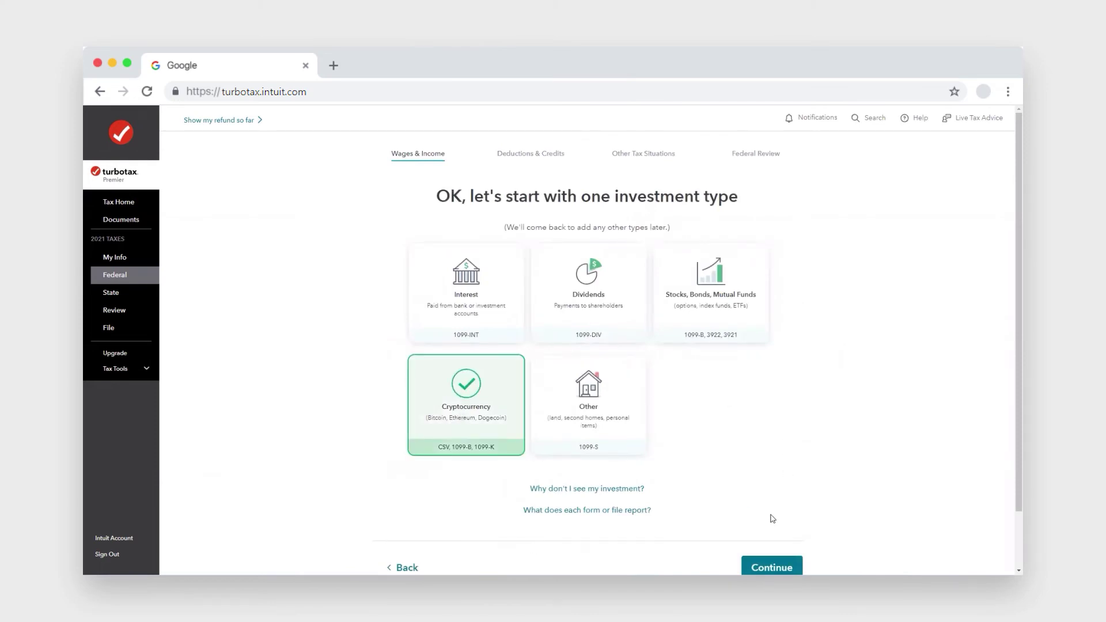
scroll(770, 518, "down", 1)
left_click(770, 535)
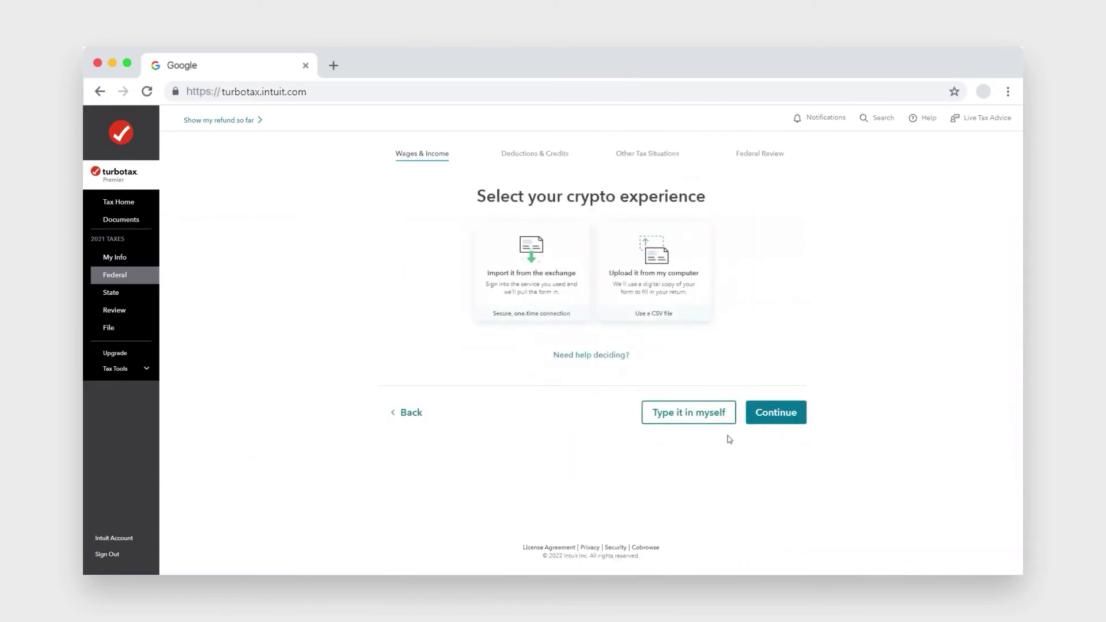
Step: Choose uploading a CSV from the computer and set the crypto service to Other
left_click(667, 283)
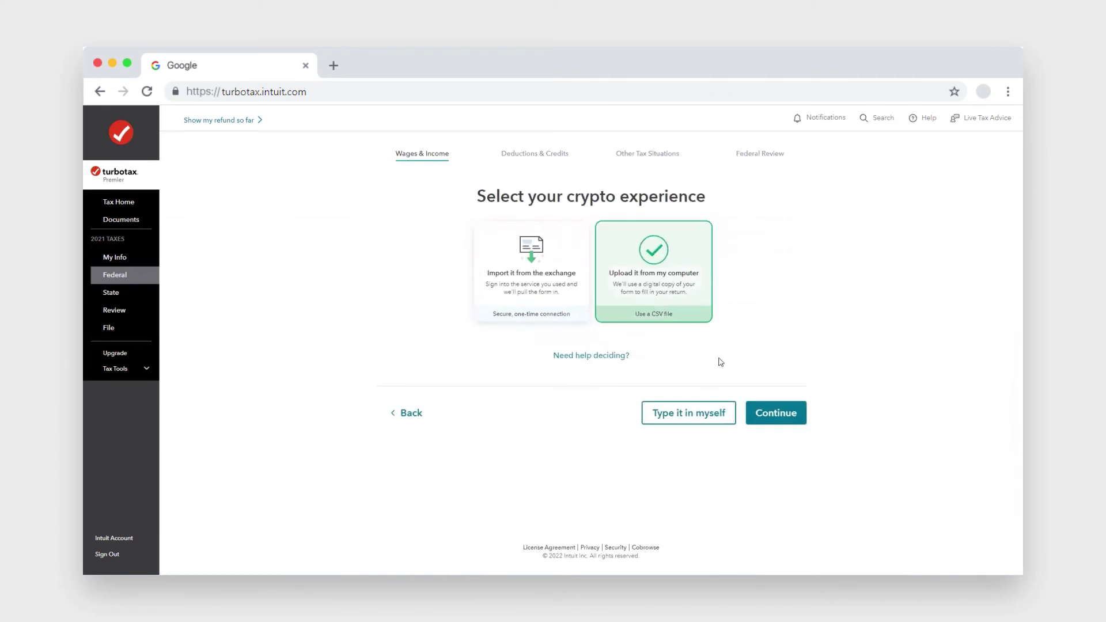
left_click(777, 422)
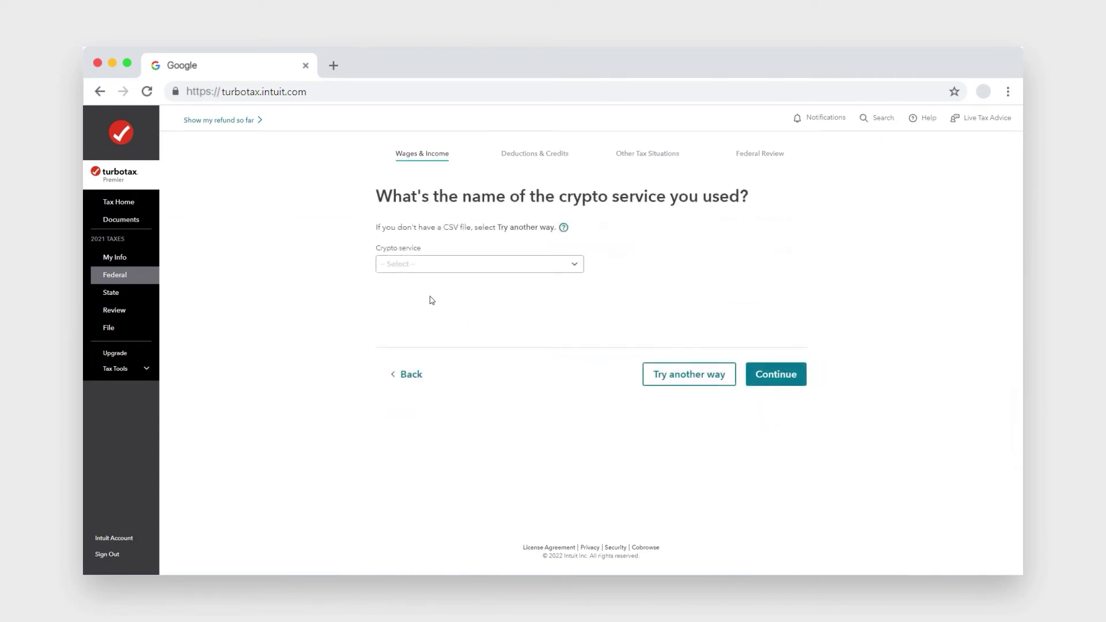
left_click(575, 267)
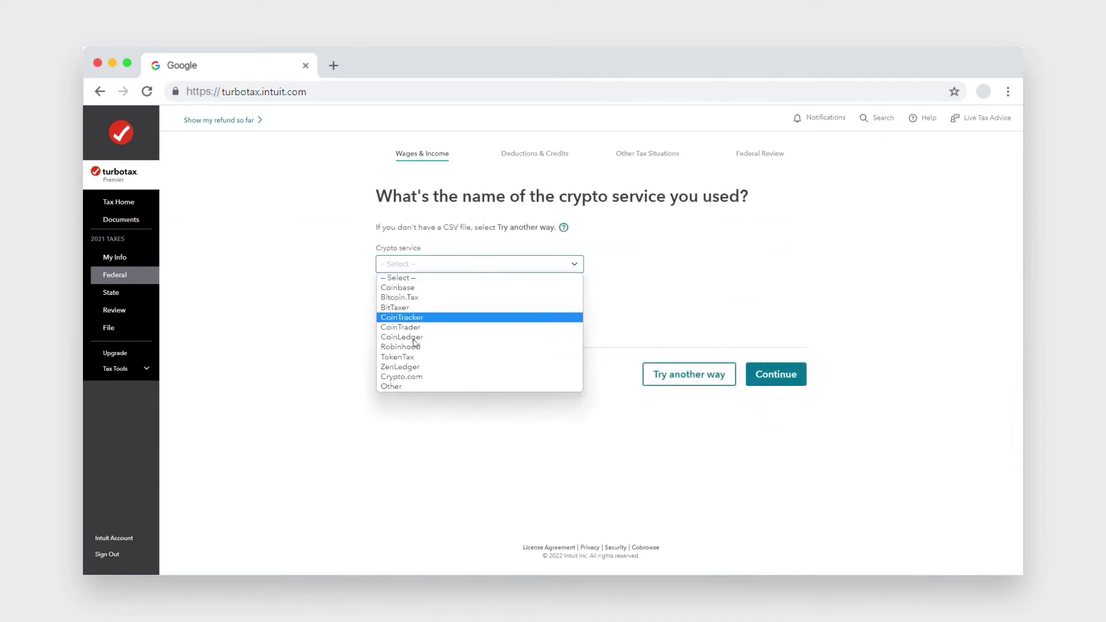
left_click(406, 386)
Step: Name the crypto service 'Cointelli' and upload the Cointelli CSV report
left_click(406, 321)
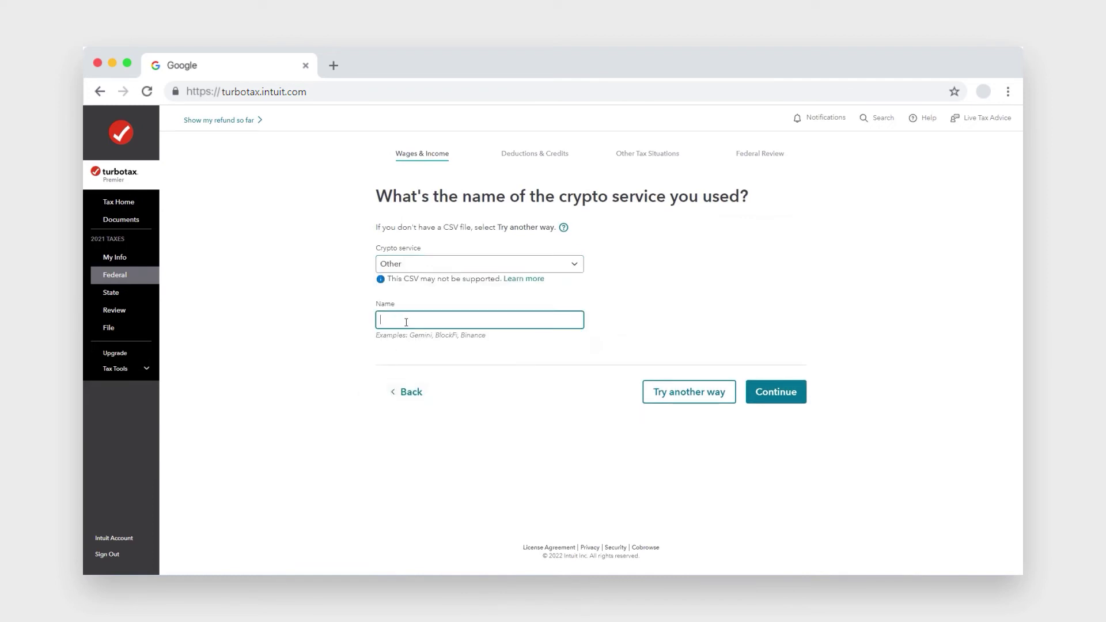
type("Cointelli")
left_click(774, 394)
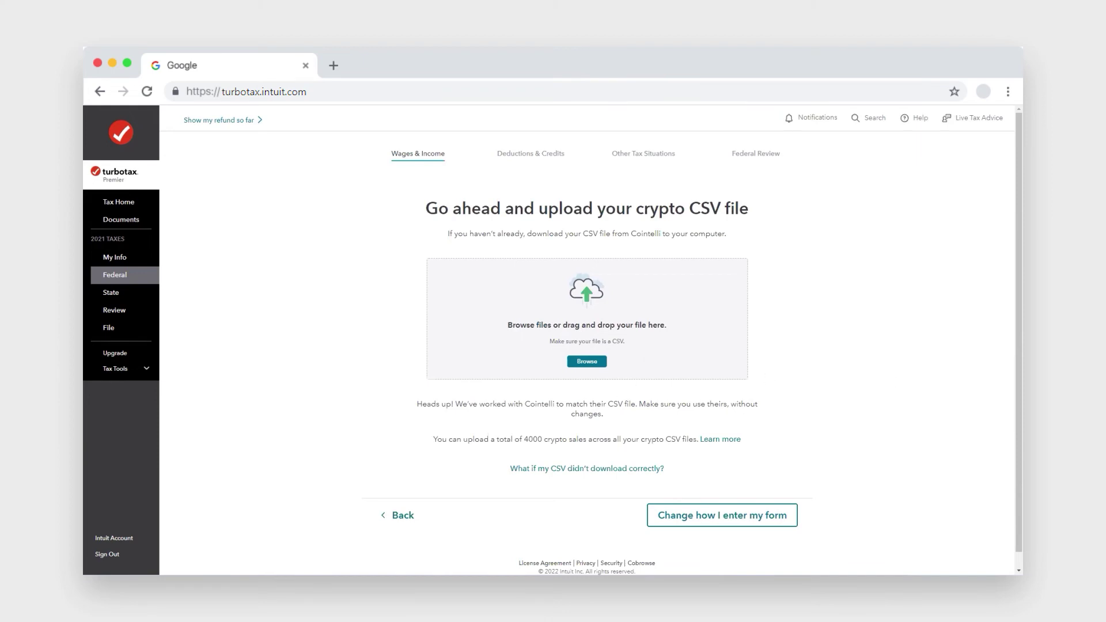
left_click_drag(639, 351, 591, 309)
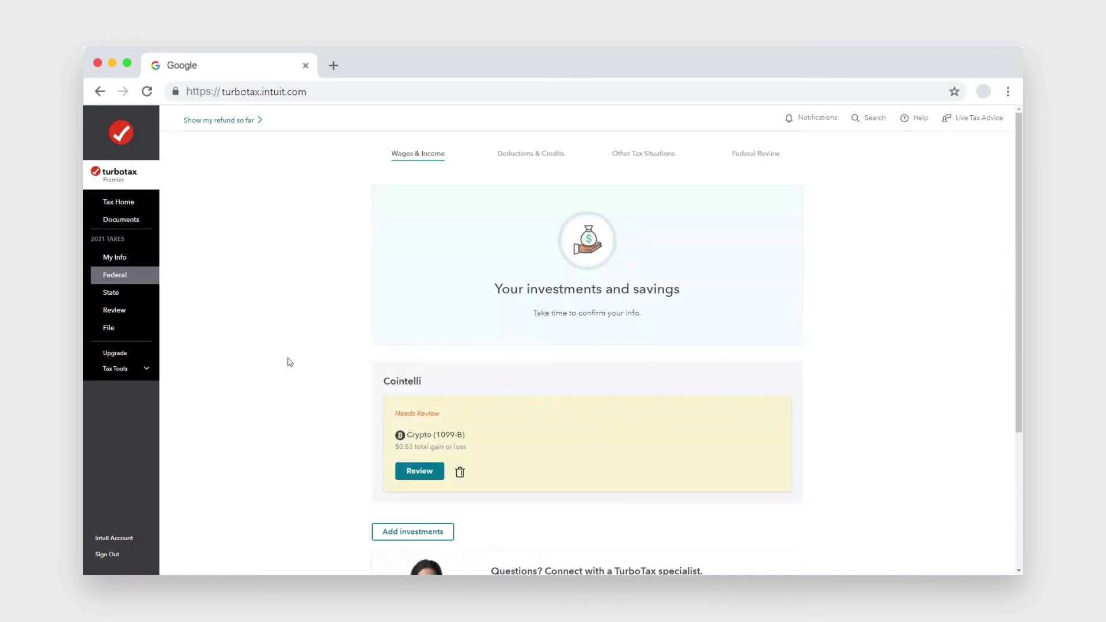
Step: Confirm the imported Cointelli crypto investments and review the Wages and income summary
scroll(423, 397, "down", 3)
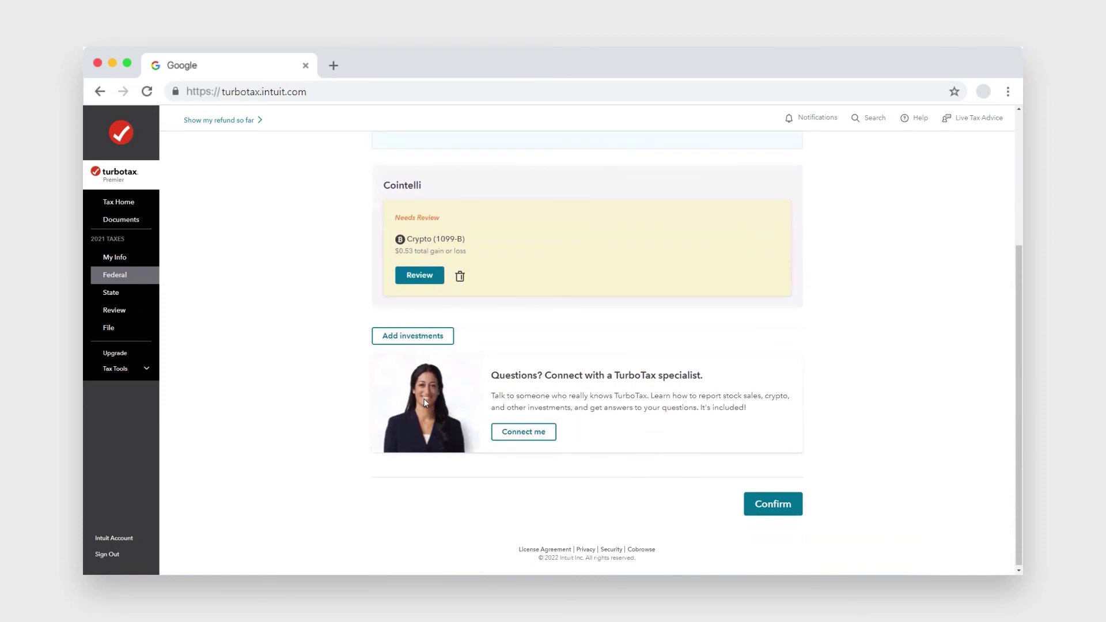
left_click(787, 511)
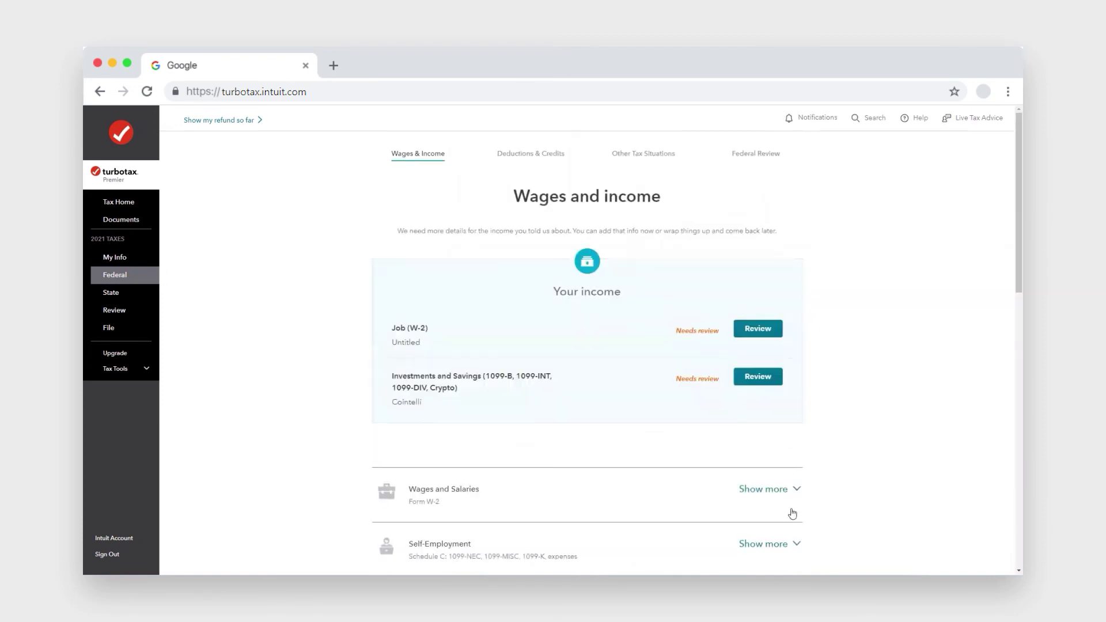
scroll(542, 395, "down", 1)
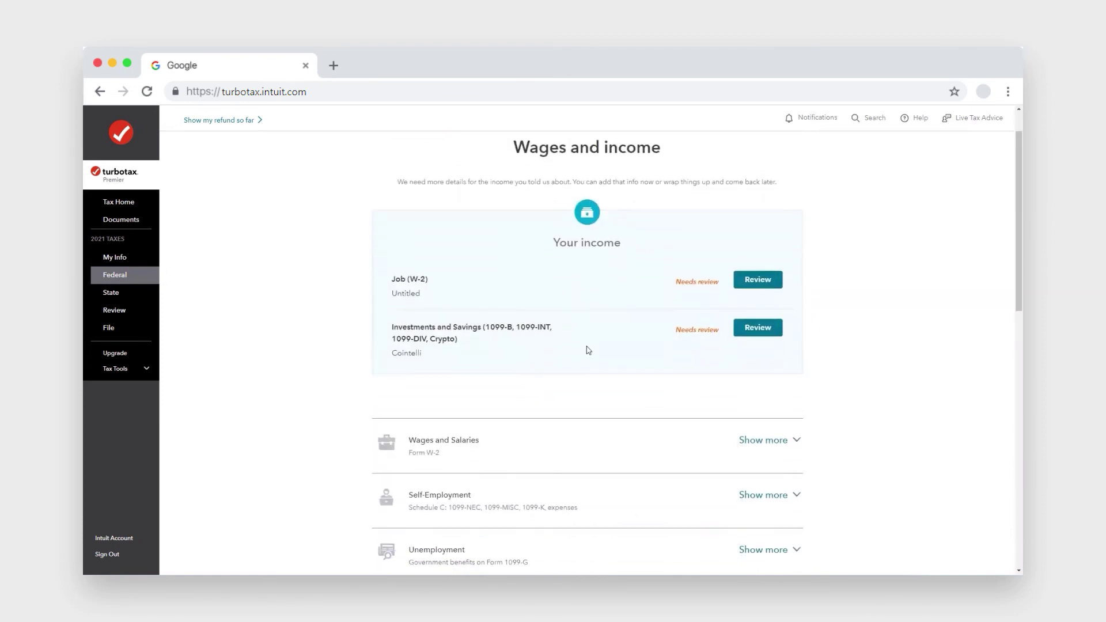